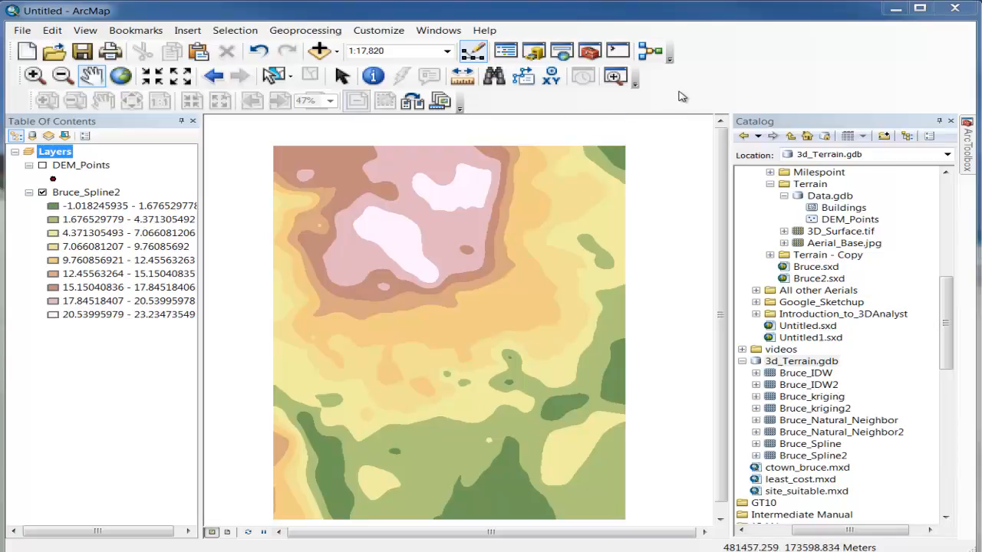
Step: Show the 3D Analyst toolbar and add Aerial_Base.jpg to the map above the Bruce_Spline2 surface
right_click(732, 80)
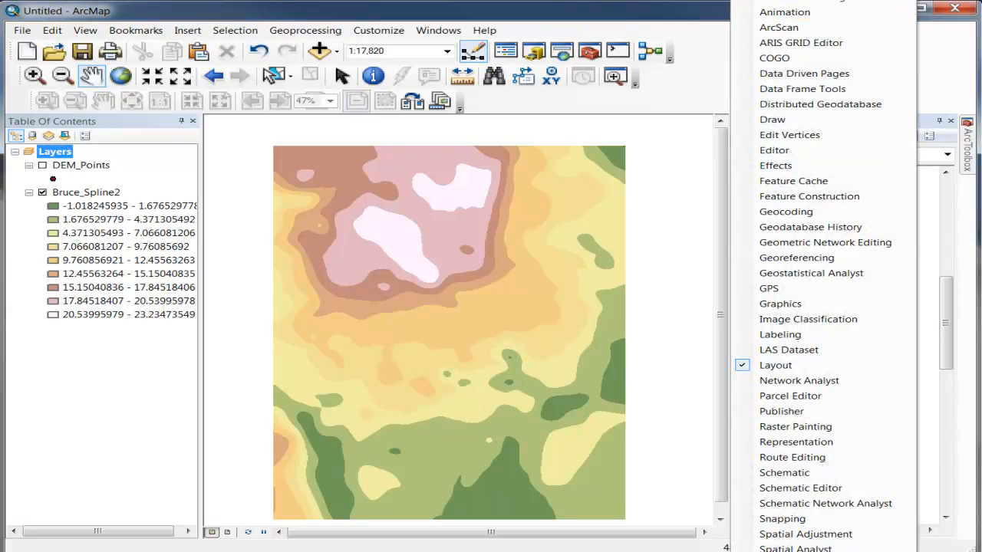
click(779, 1)
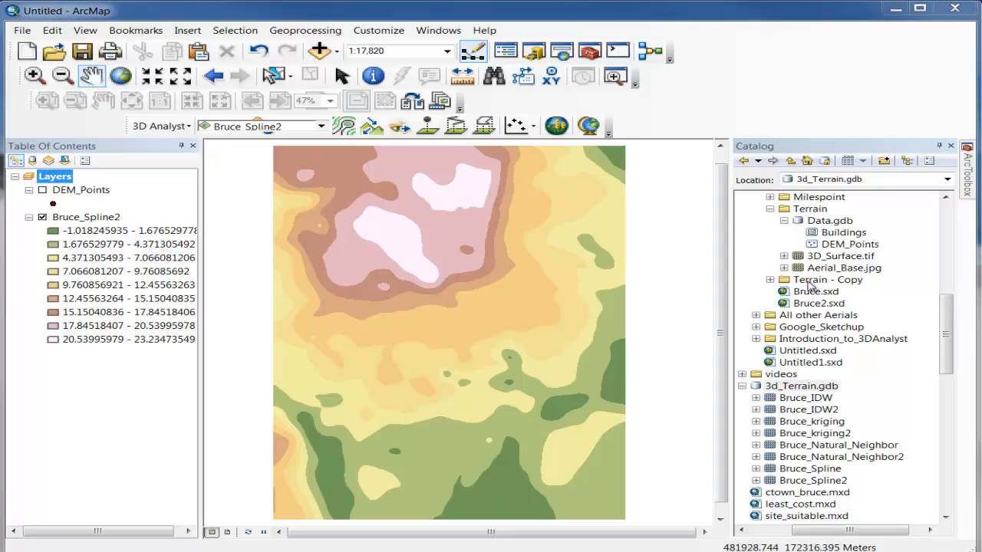
click(829, 268)
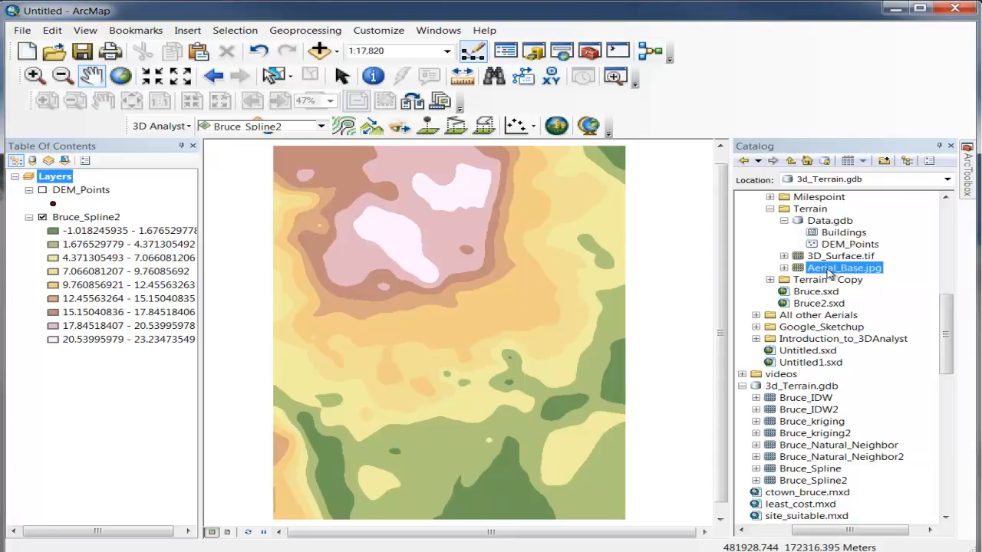
drag(829, 274, 511, 286)
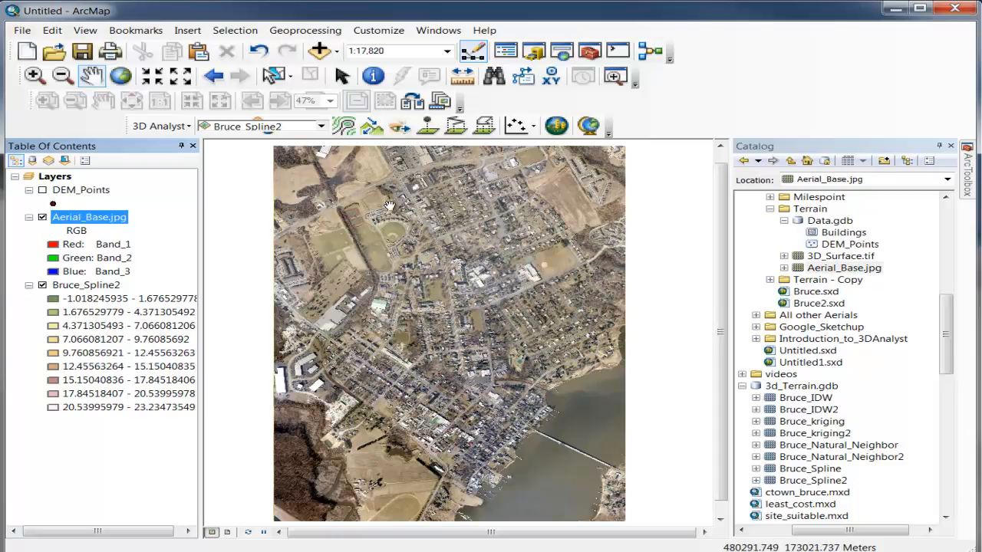
Step: Create contour lines from the Bruce_Spline2 surface through several points running from the ballfield down towards the waterfront
click(345, 129)
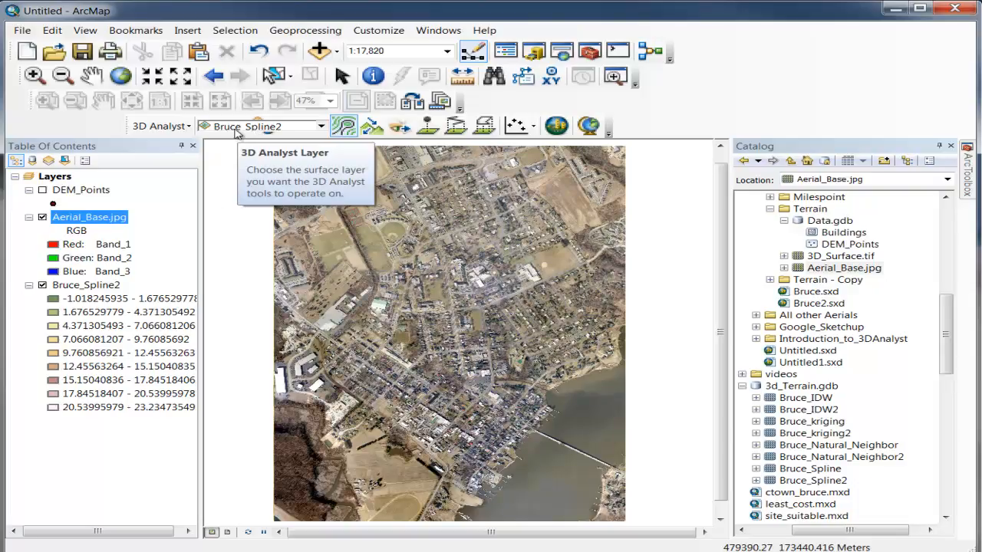
click(407, 270)
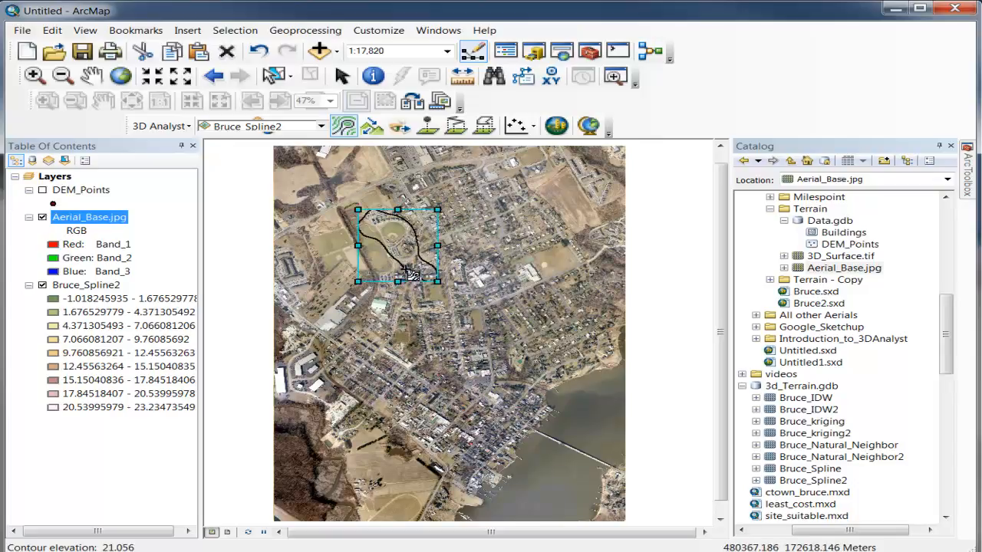
click(440, 305)
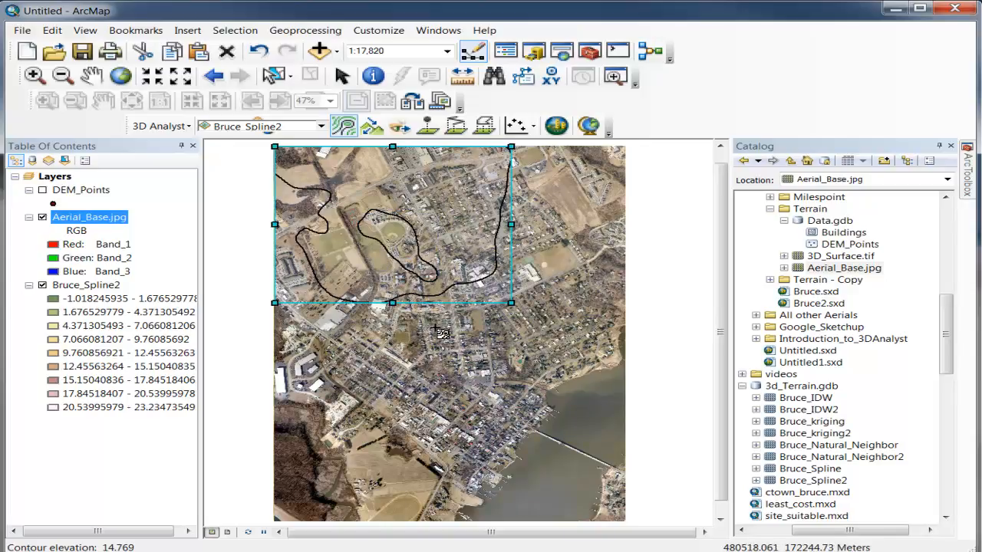
click(439, 331)
click(446, 359)
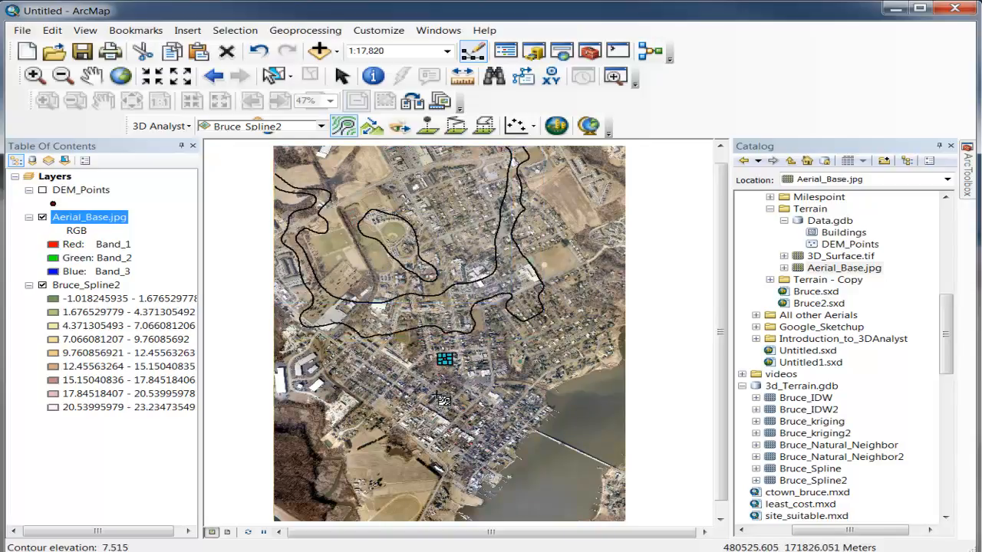
click(449, 362)
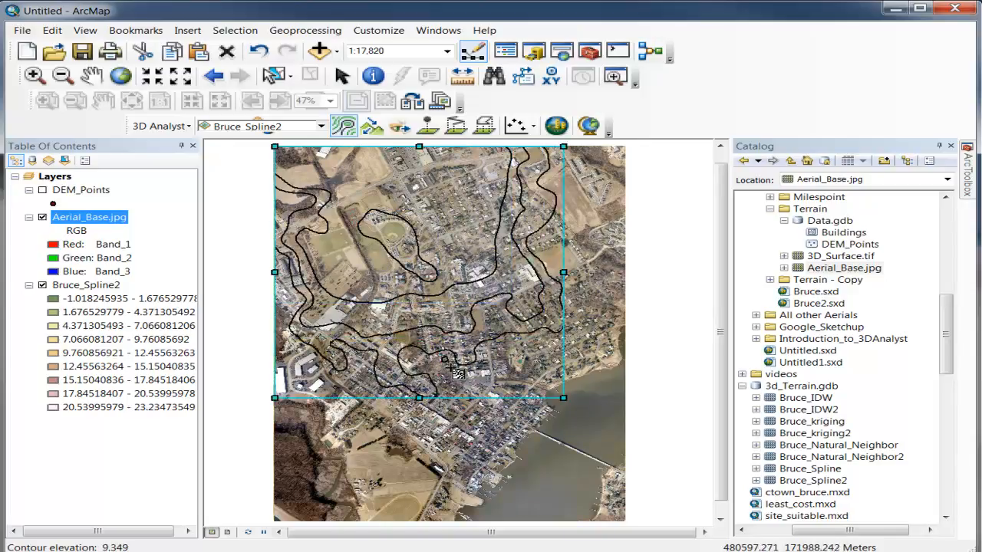
click(473, 425)
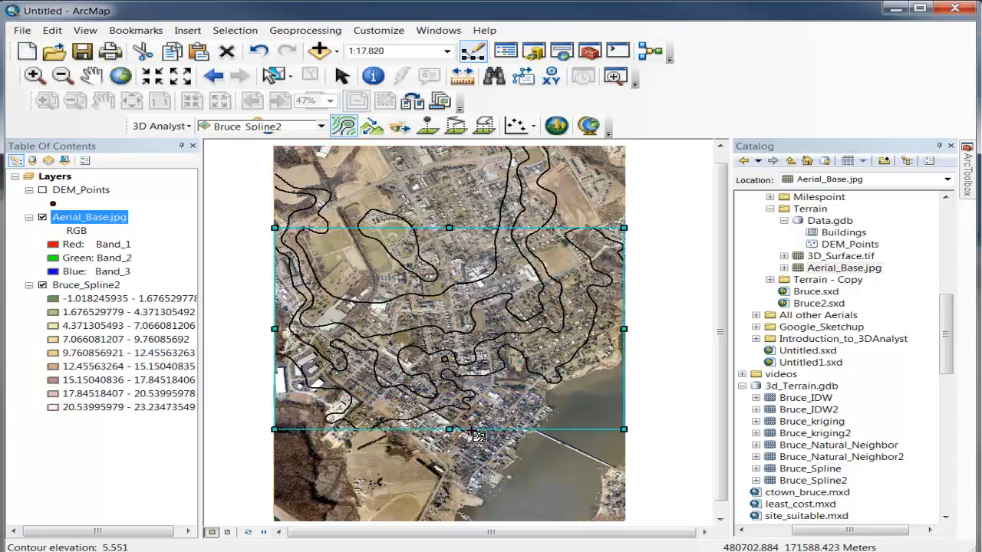
click(493, 440)
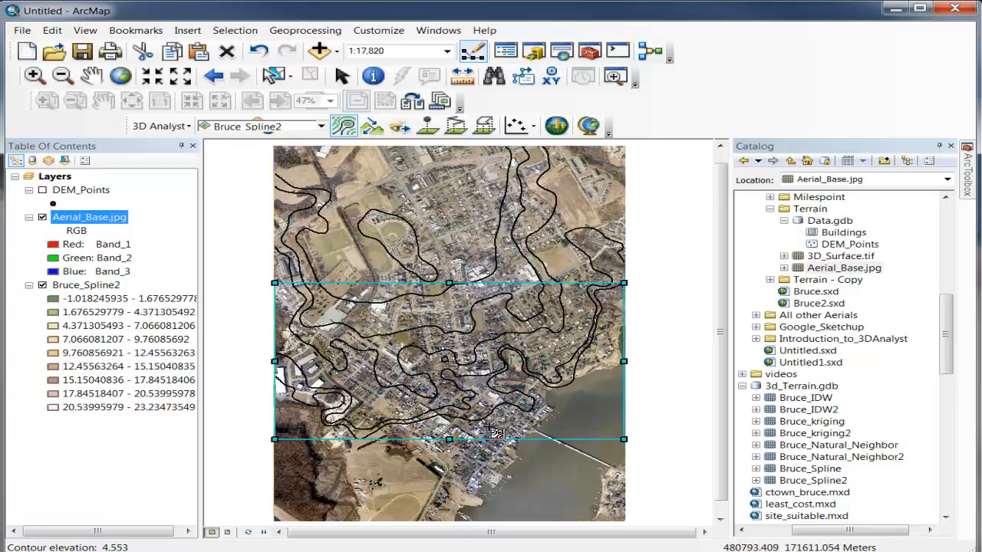
click(492, 430)
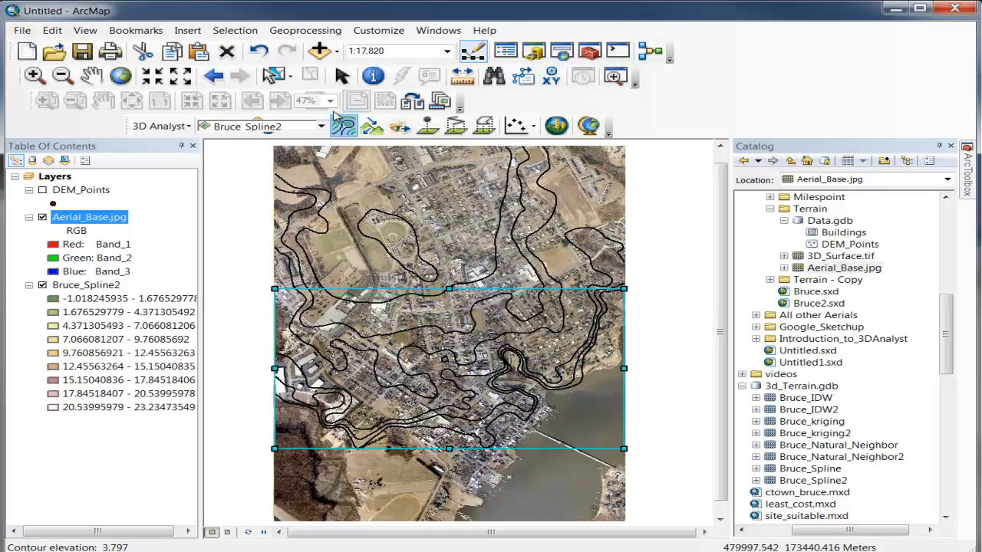
Step: Select all the contour graphics on the map and delete them
click(342, 77)
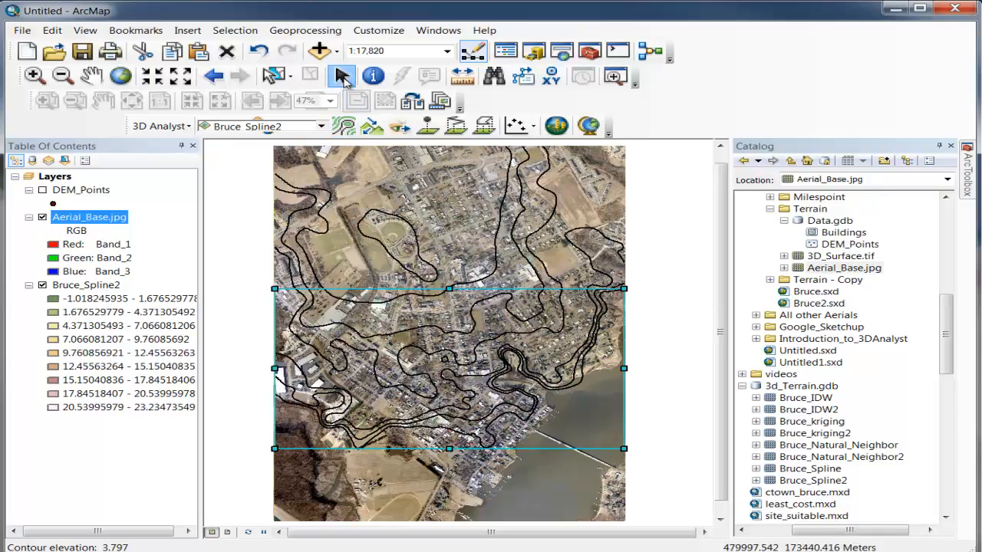
drag(262, 142, 649, 482)
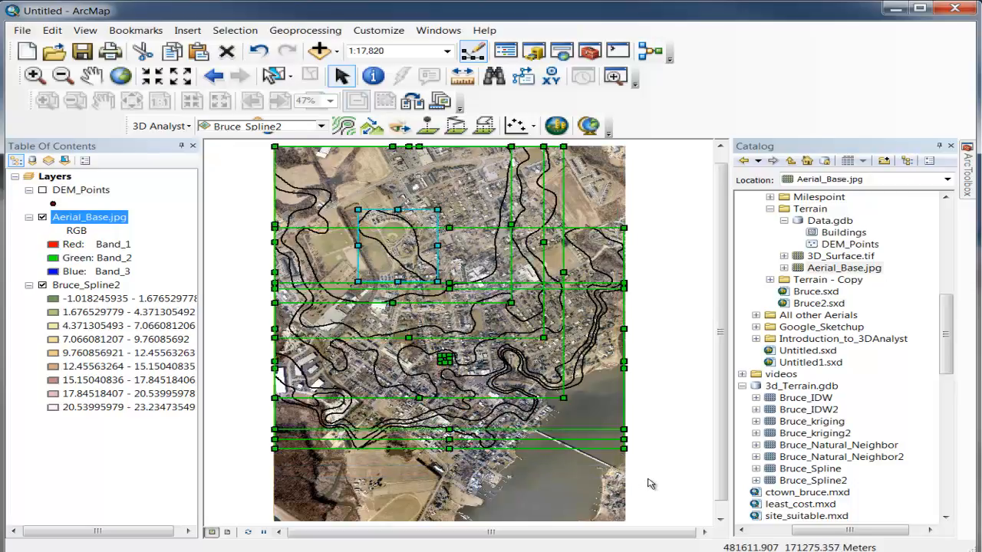
key(Delete)
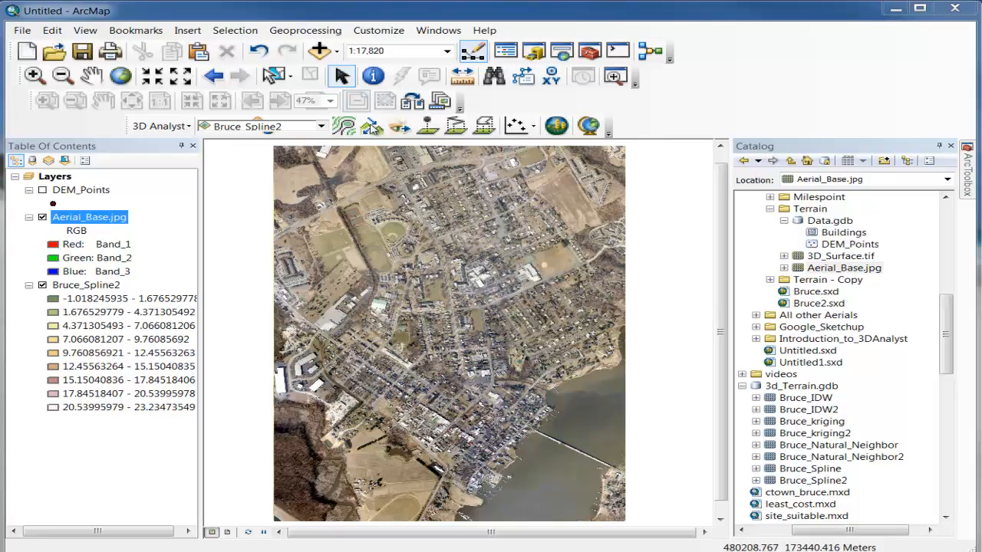
Step: Trace steepest paths on the Bruce_Spline2 surface from several points between the ballfield and the town centre
click(371, 126)
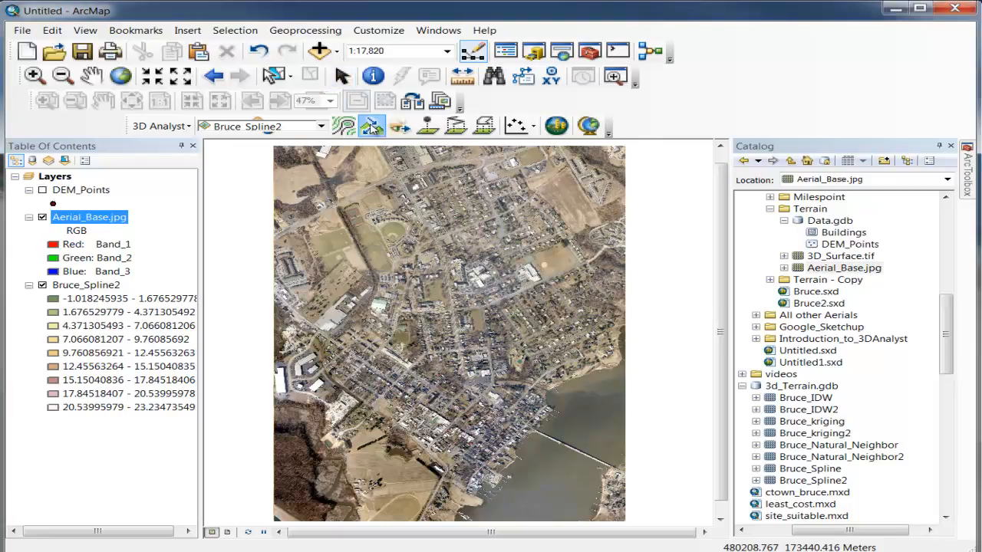
click(399, 255)
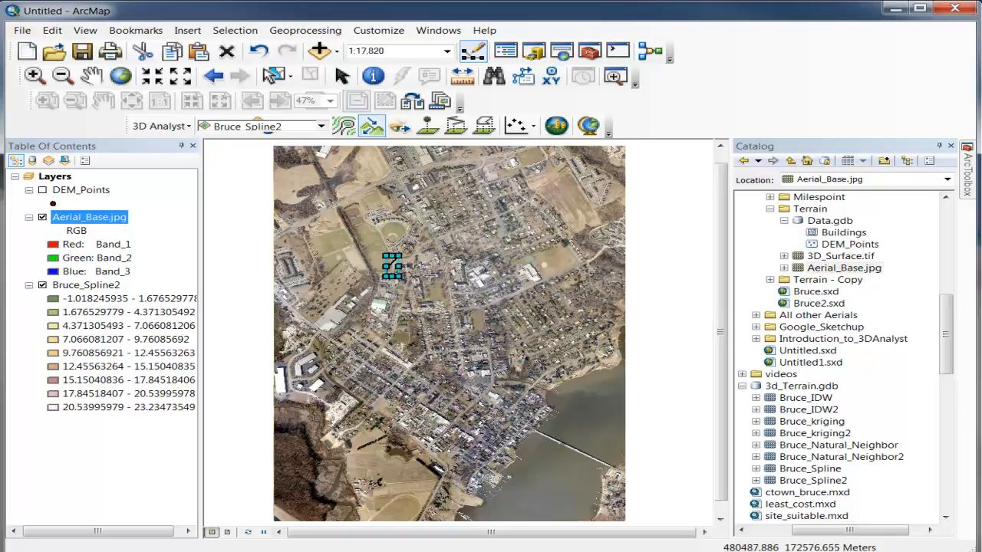
click(432, 276)
click(406, 321)
click(385, 322)
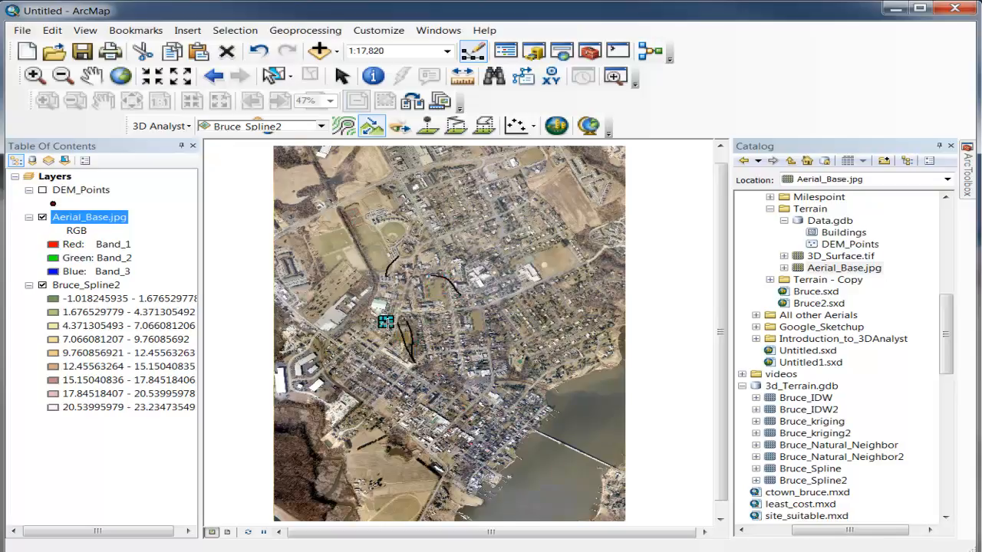
click(422, 322)
click(423, 313)
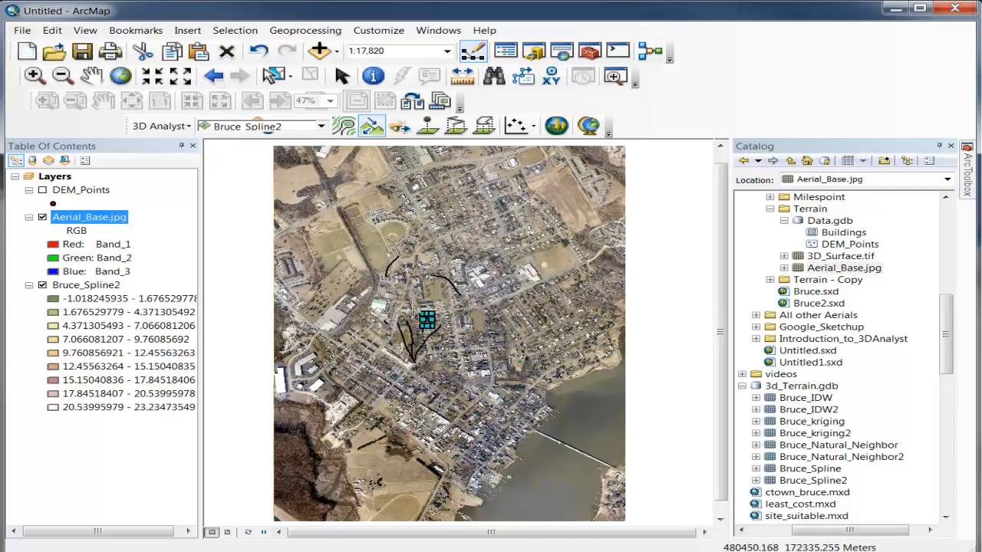
click(382, 340)
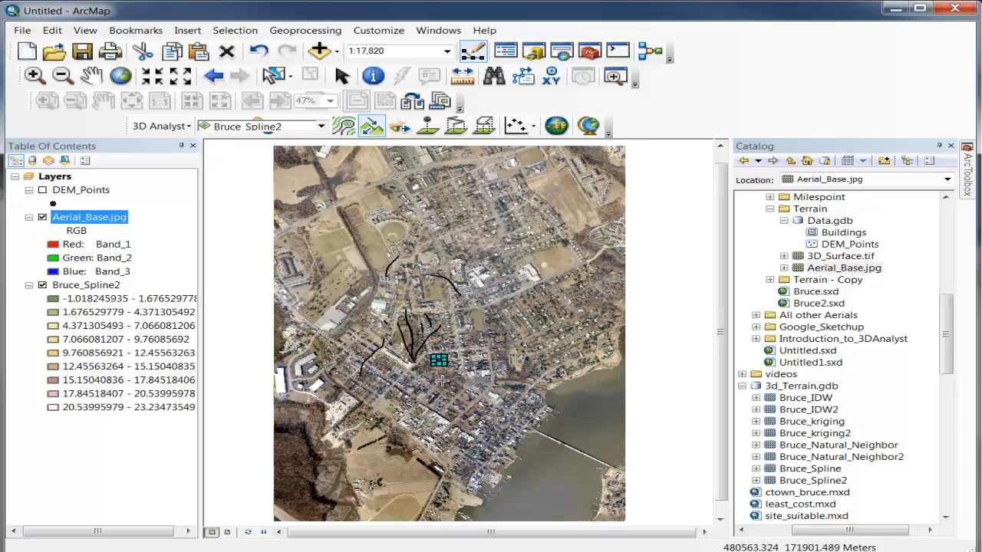
click(420, 399)
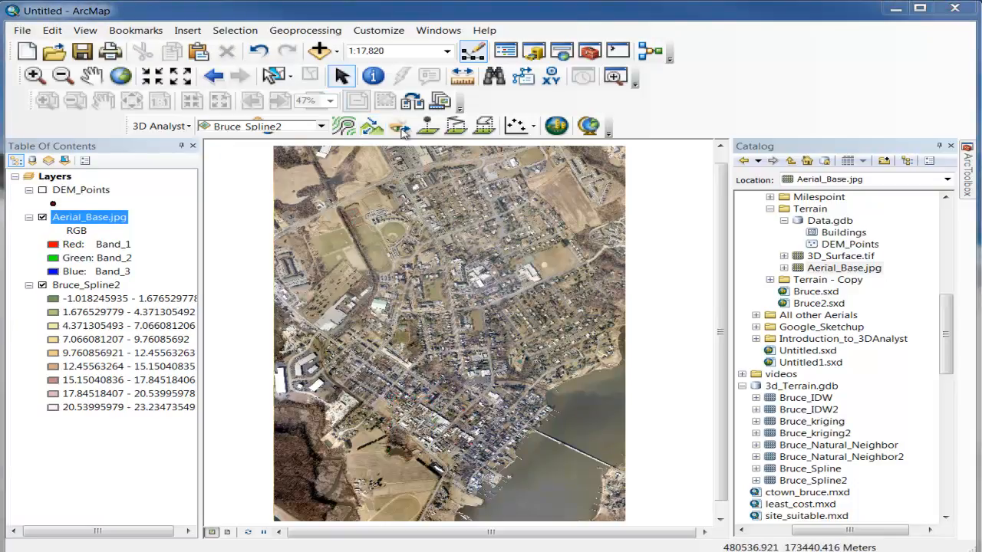
Step: Draw three lines of sight across the town with an observer offset of 1 and a target offset of 0
click(398, 128)
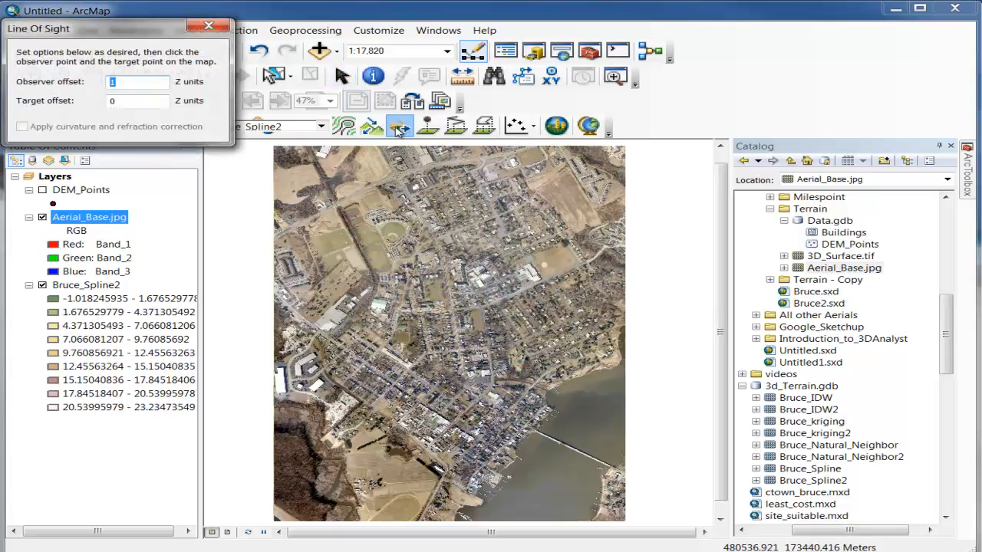
click(432, 275)
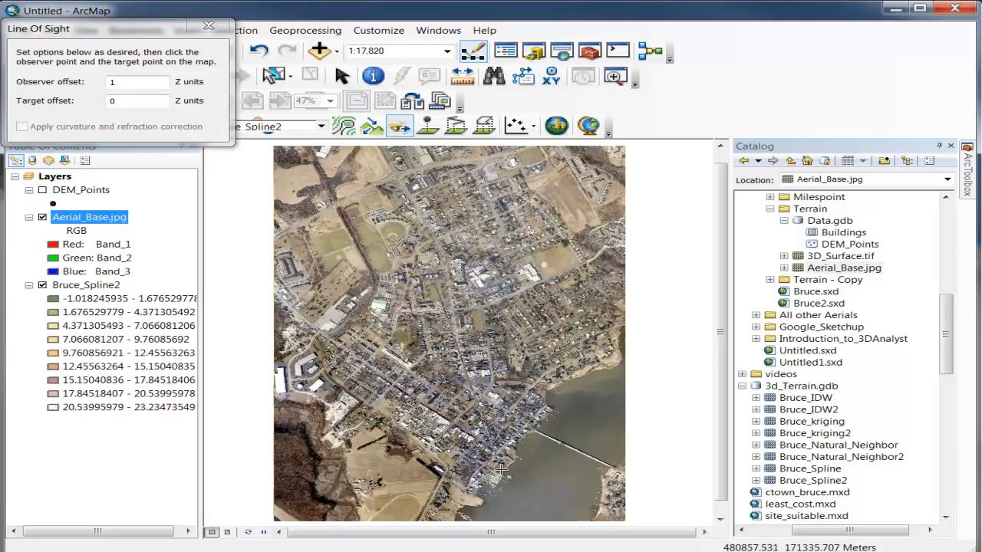
click(536, 485)
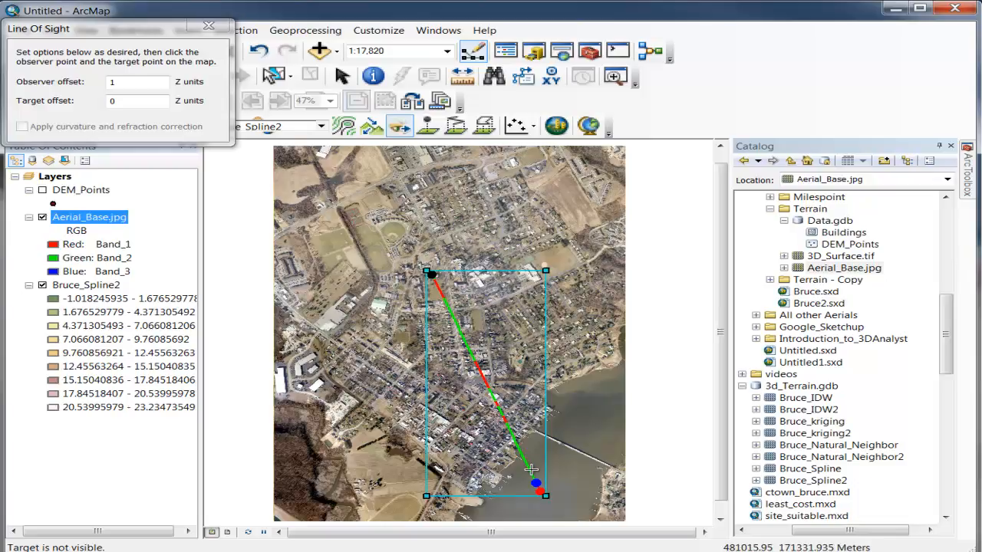
click(348, 166)
click(403, 479)
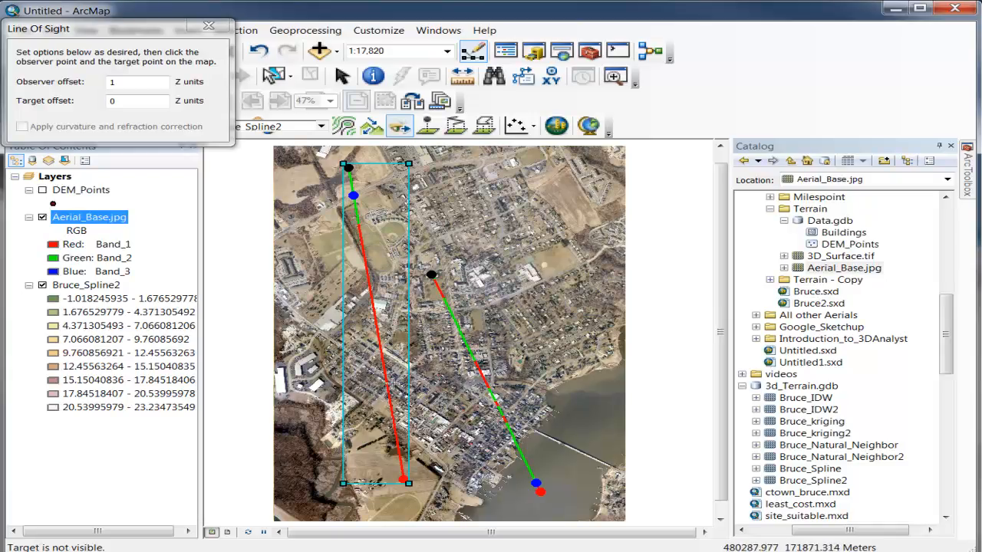
click(507, 292)
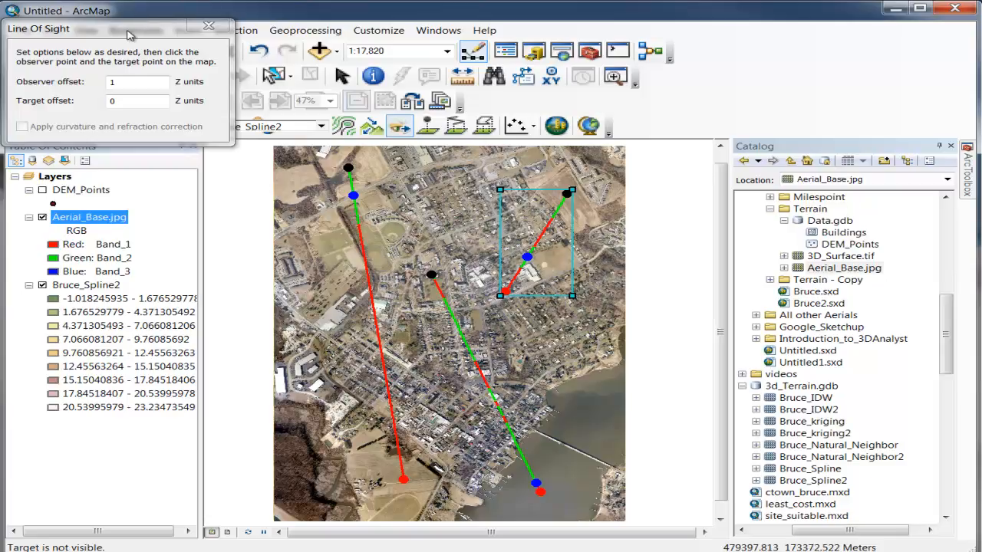
Step: Set the line of sight observer and target offsets to 10 and draw further sight lines from the town to the river
drag(130, 30, 262, 125)
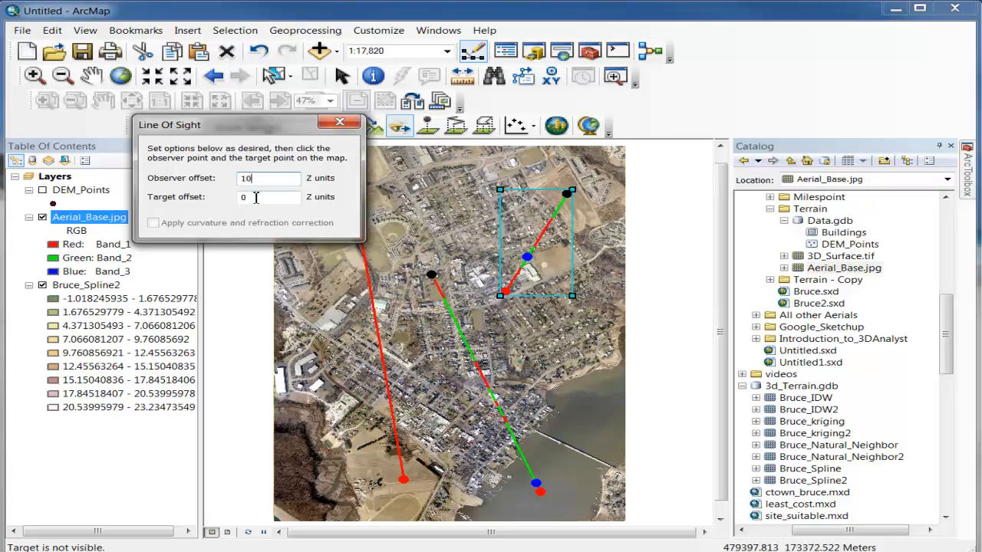
key(Tab)
click(415, 272)
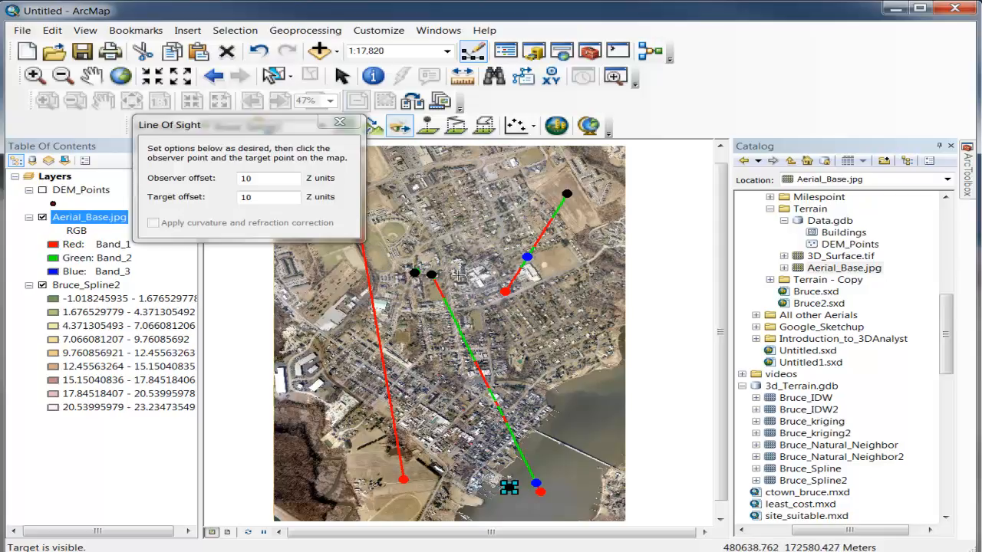
click(549, 470)
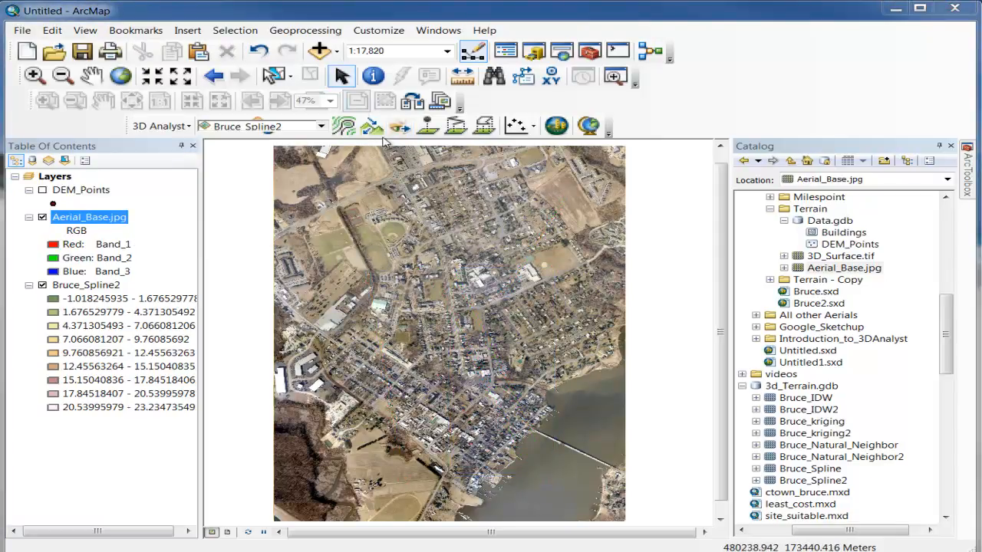
Step: Place interpolated 3D points at scattered locations across the town on the Bruce_Spline2 surface
click(430, 127)
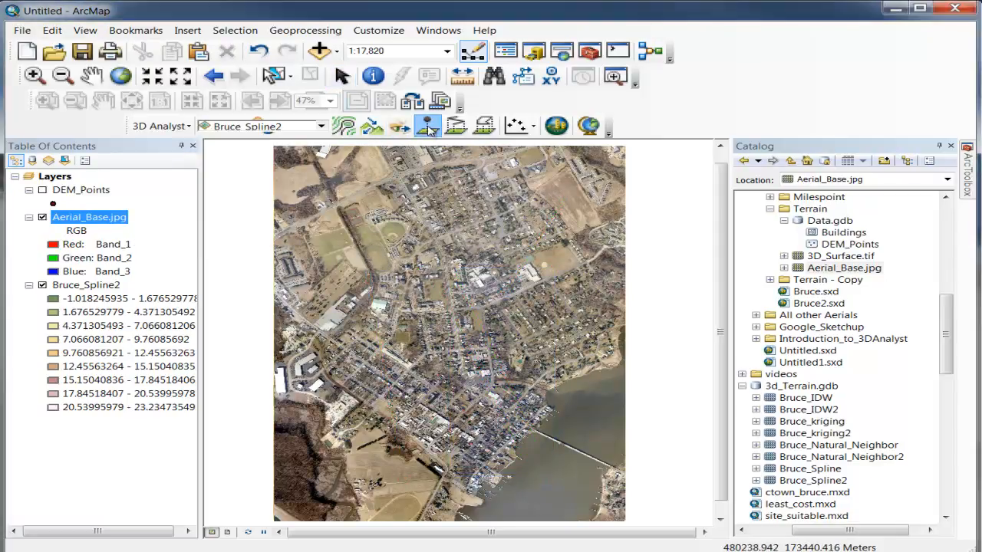
click(409, 244)
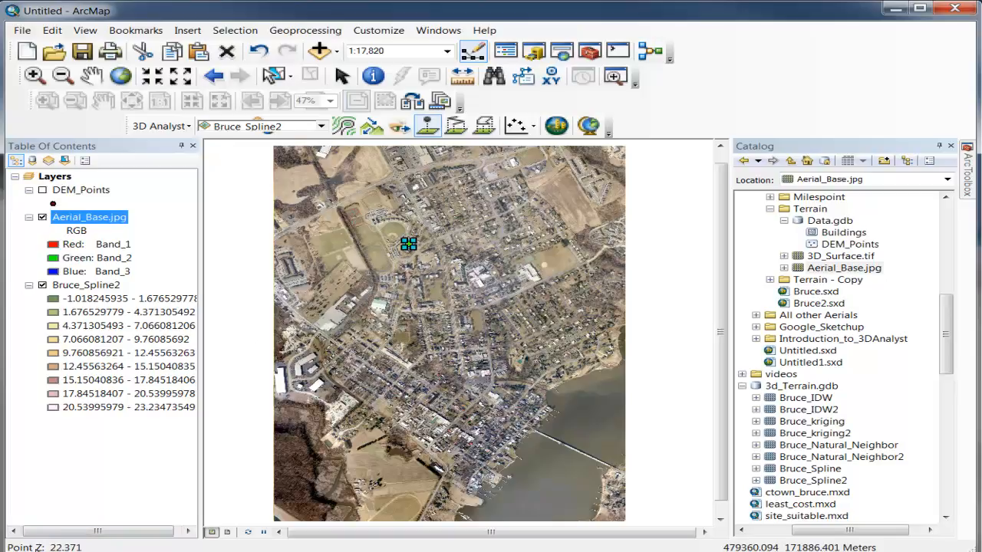
click(388, 332)
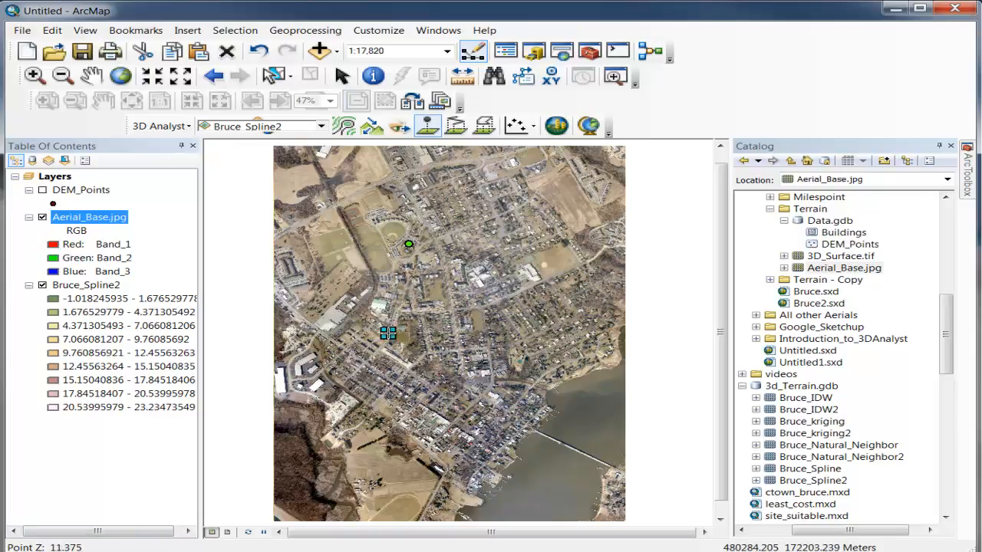
click(452, 371)
click(519, 371)
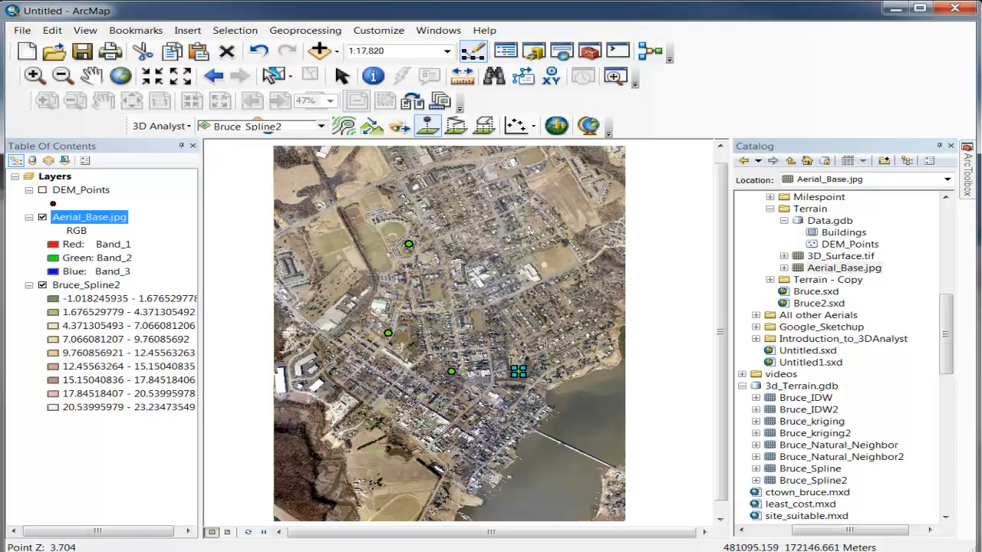
click(562, 321)
click(544, 266)
click(526, 228)
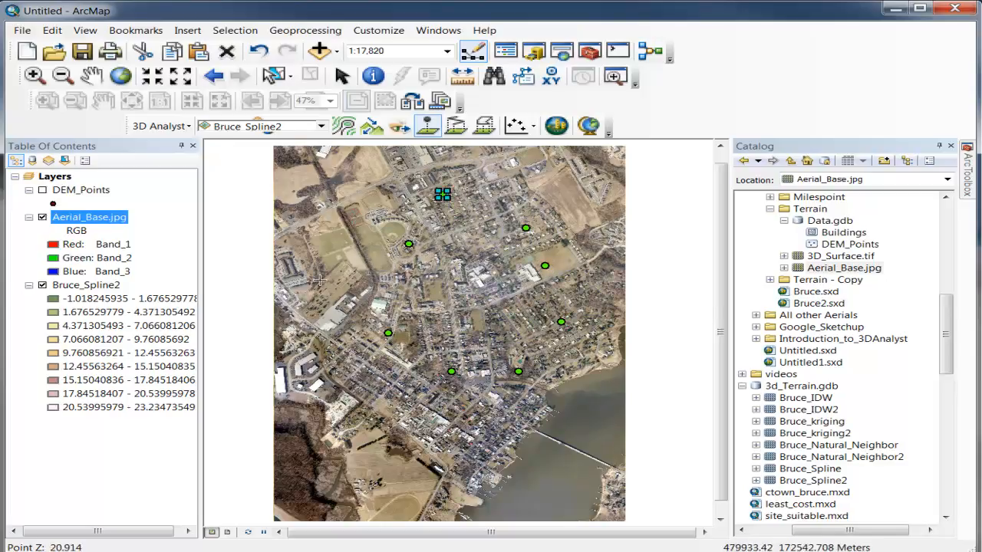
Step: Draw an interpolated 3D line from west of the ballfield through the town to the waterfront near the bridge and view its profile graph
click(461, 129)
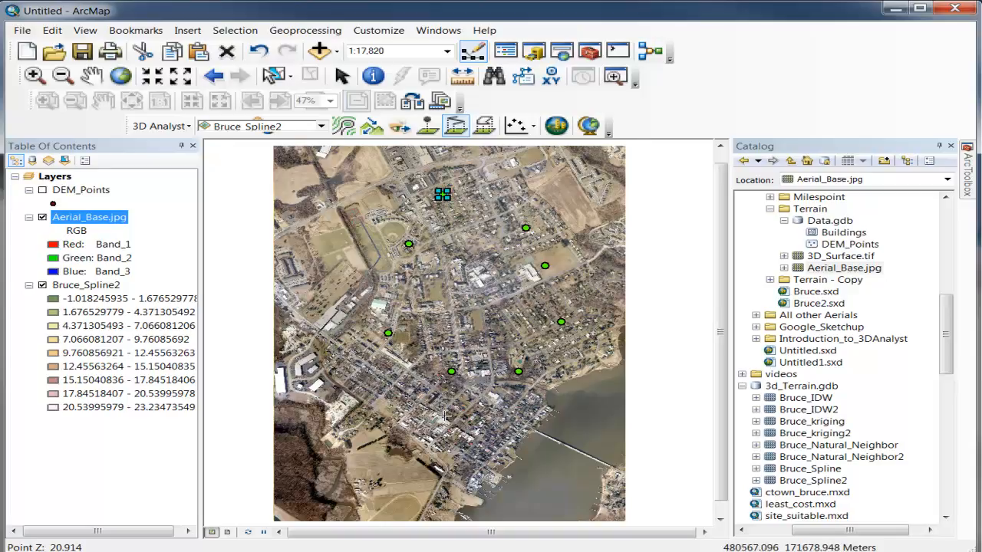
double_click(517, 452)
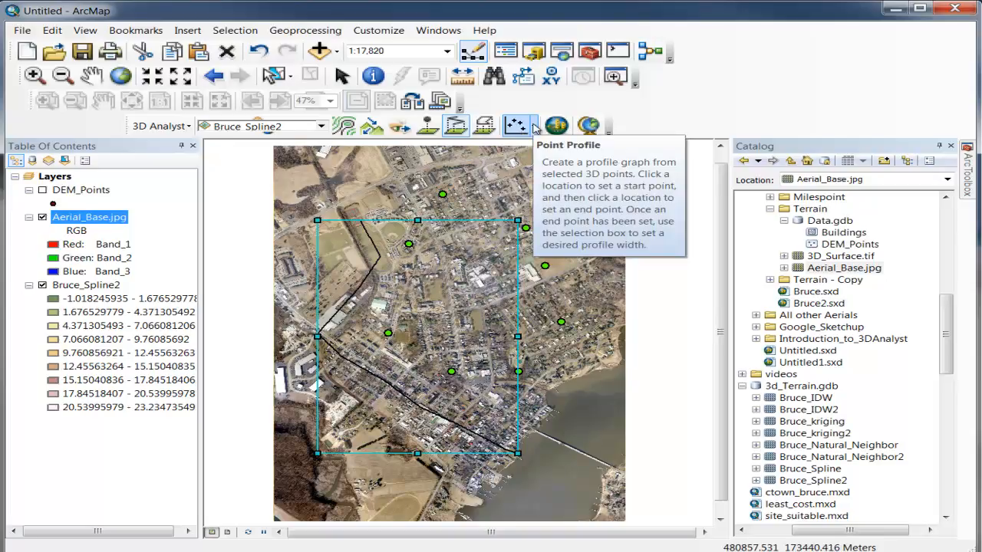
click(535, 128)
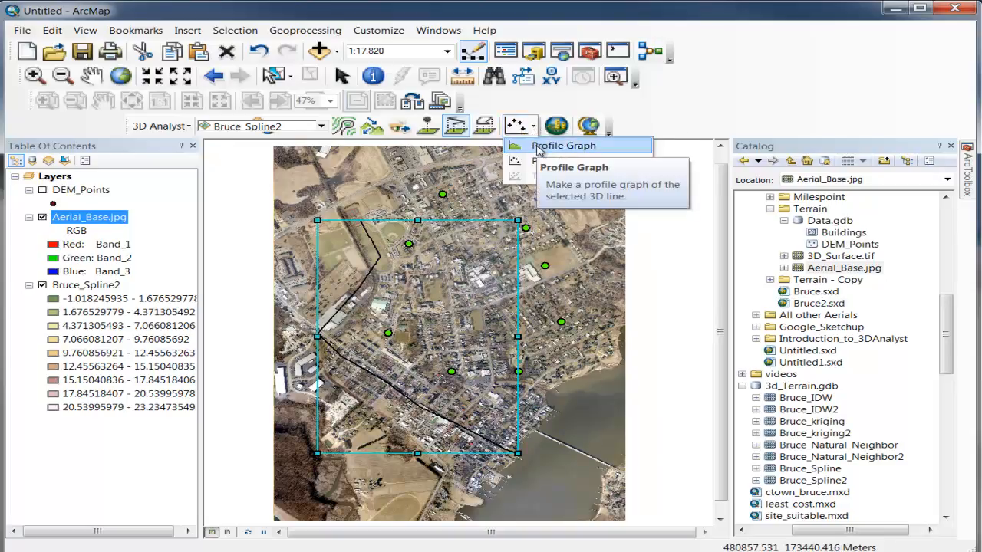
click(539, 148)
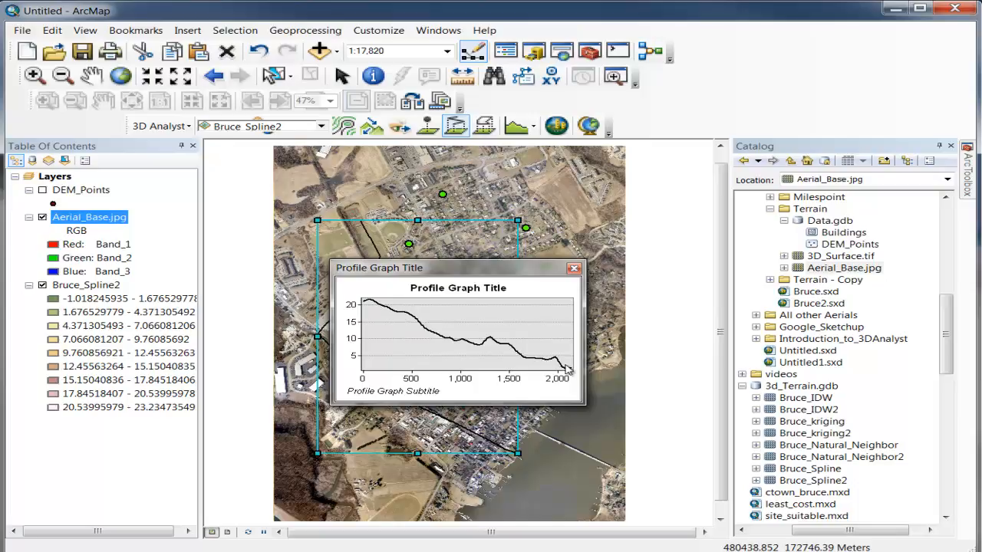
click(574, 269)
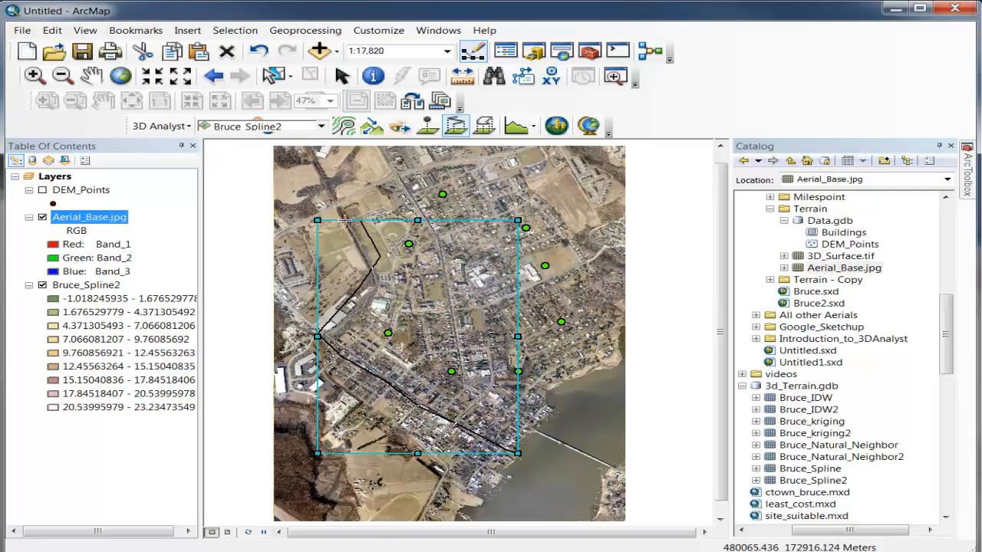
Step: Draw an interpolated line looping around the town's west side and centre, create its profile graph, and enlarge the graph window
click(392, 179)
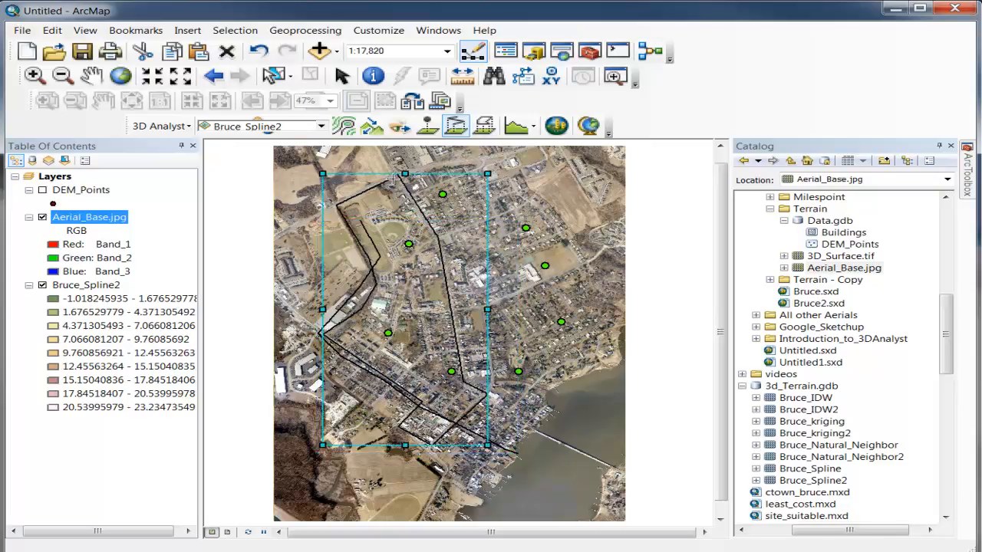
click(516, 127)
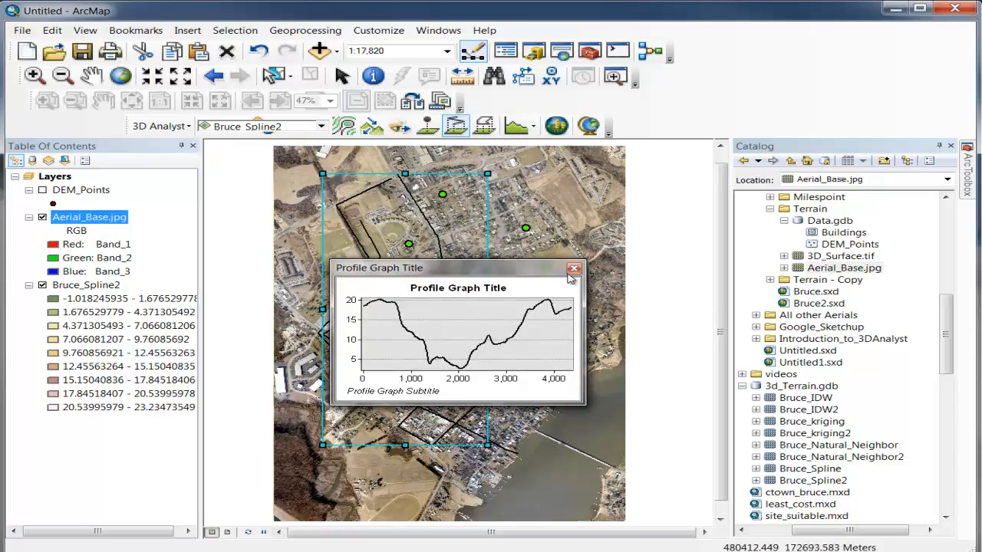
drag(587, 262, 680, 198)
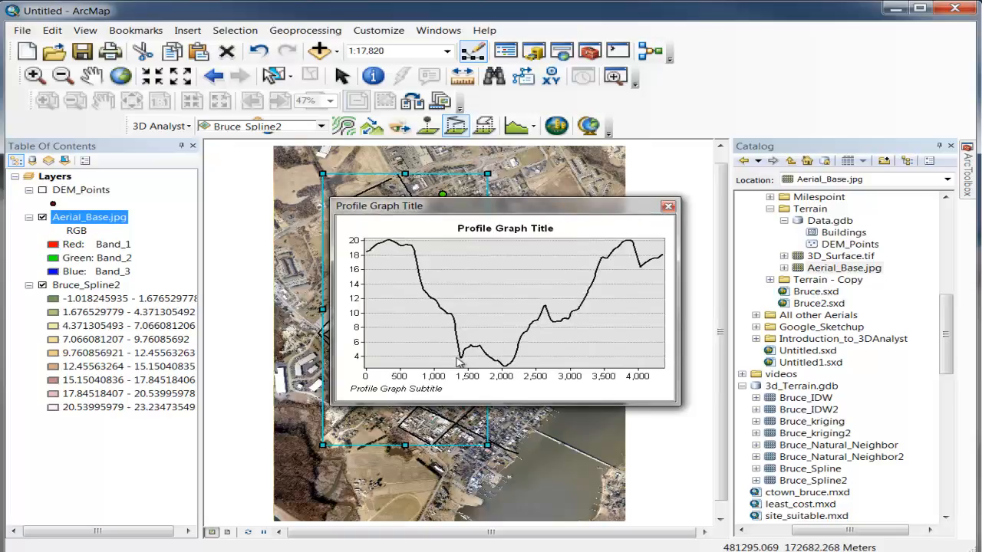